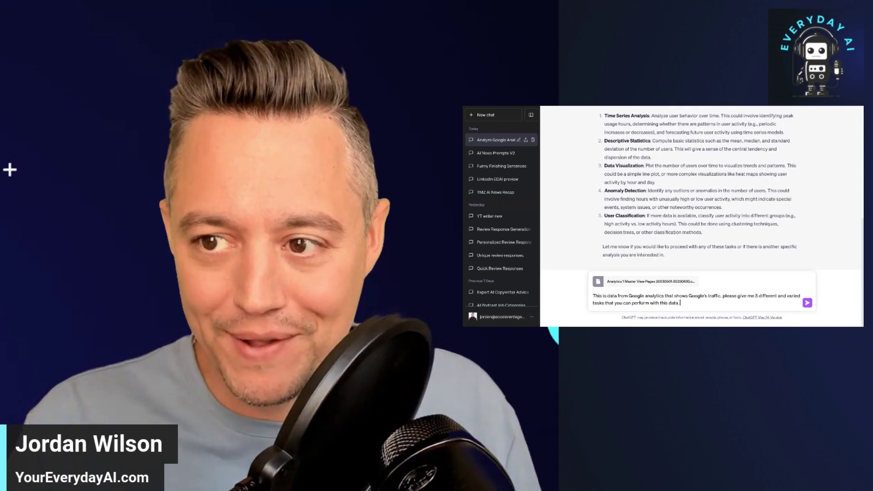
# Start a new chat with the GPT-4 model selected
pyautogui.hotkey('ctrl', 'Tab')
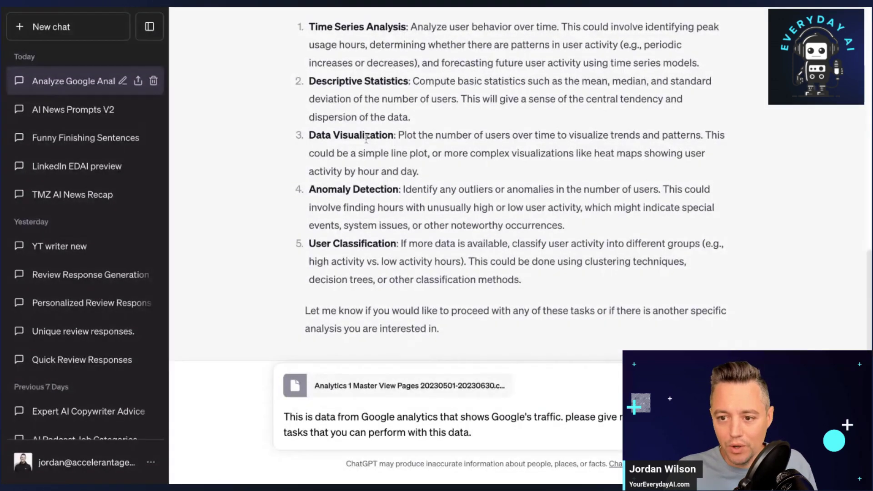
pyautogui.scroll(10, 360, 145)
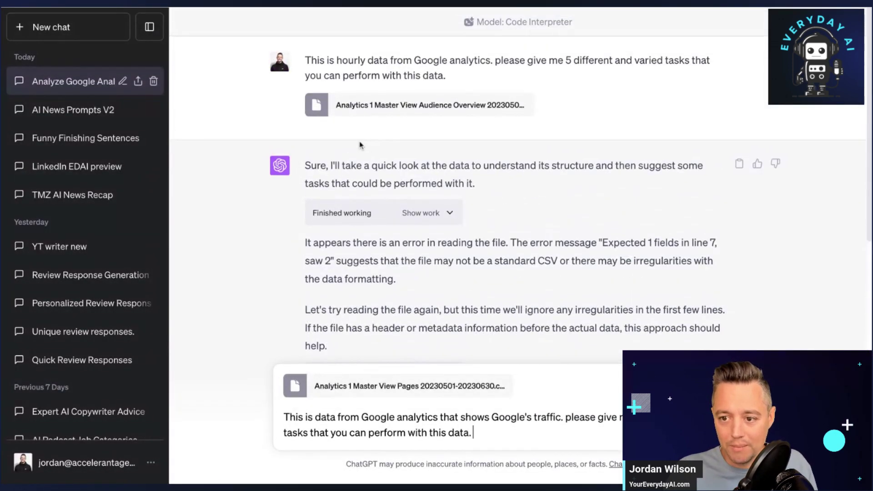
pyautogui.click(51, 27)
pyautogui.click(578, 40)
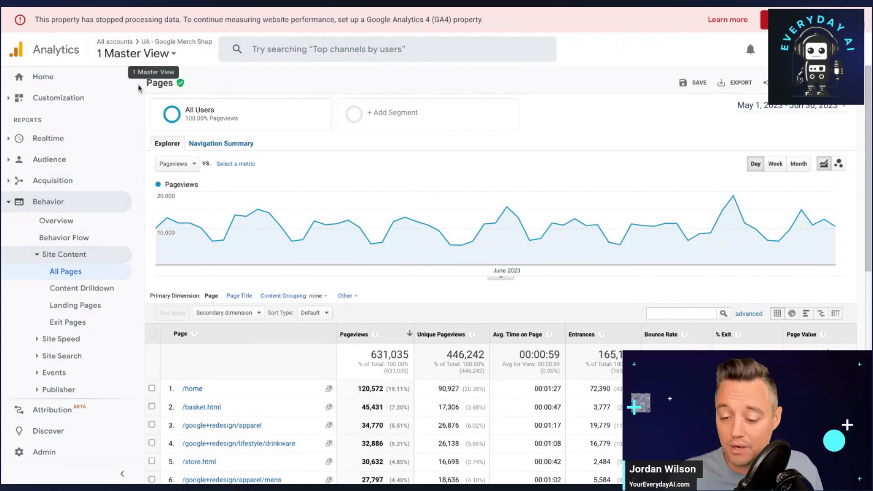
# Review the All Pages report in Google Analytics for May 1 to Jun 30, 2023, including its per-page table
pyautogui.scroll(-4, 164, 136)
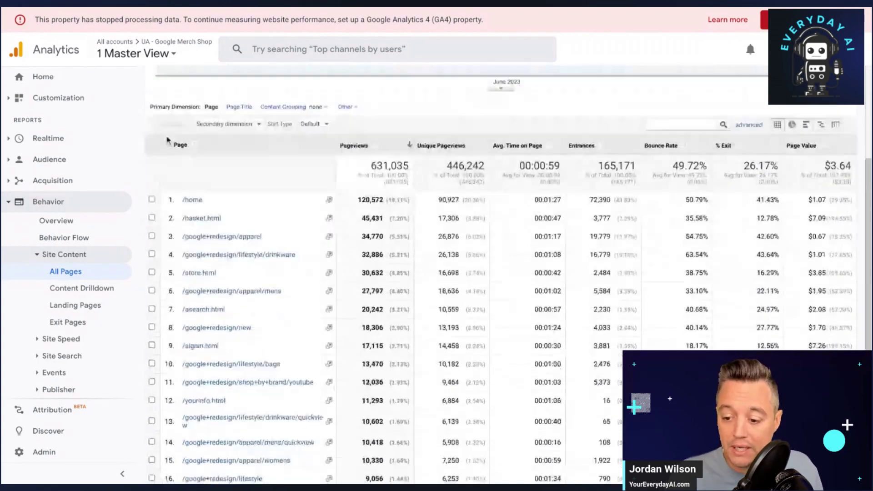
pyautogui.scroll(-3, 282, 260)
pyautogui.scroll(7, 296, 279)
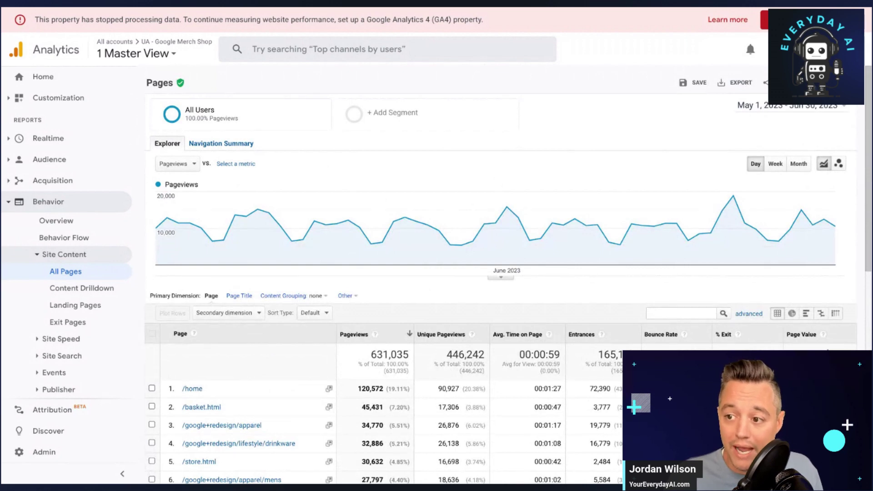
# Switch back to ChatGPT and reopen the Google Analytics hourly data chat at its first prompt
pyautogui.hotkey('ctrl', 'Tab')
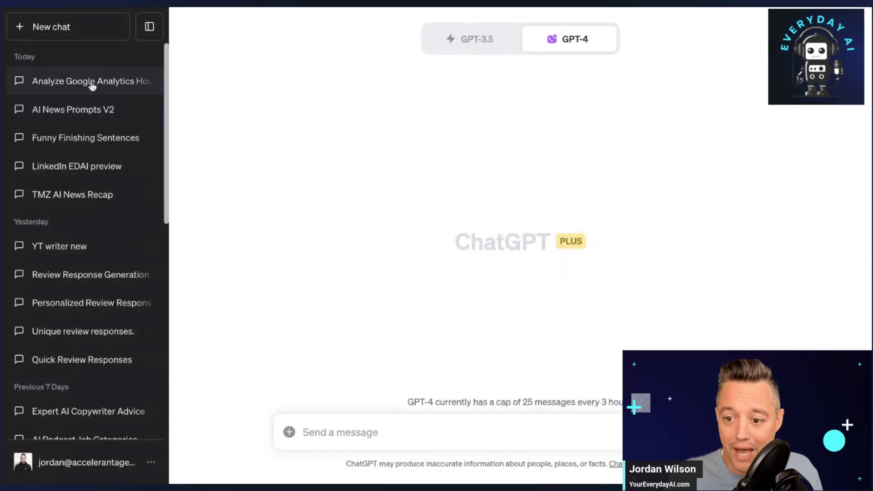
pyautogui.click(86, 87)
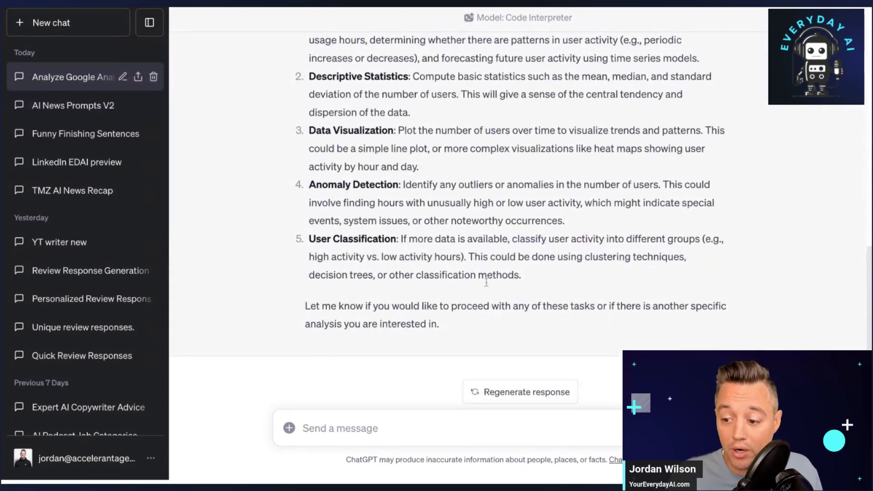
pyautogui.scroll(15, 396, 425)
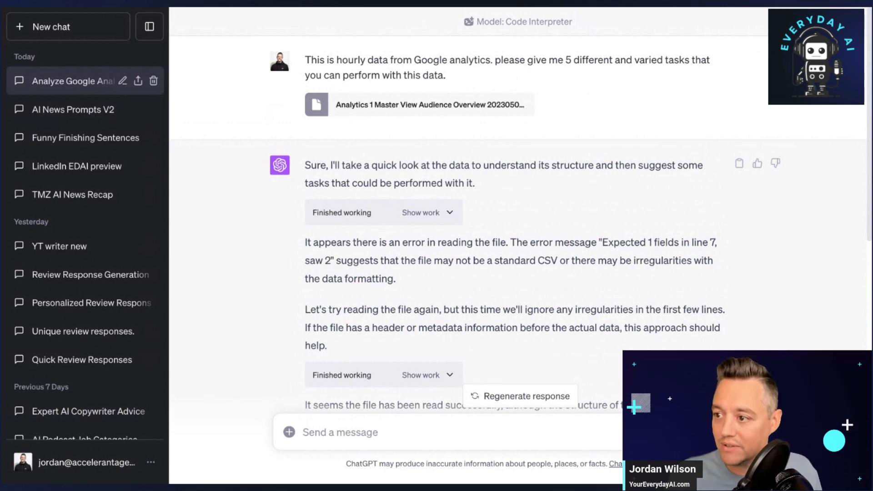
pyautogui.write('This is hourly data from Google analytics. please give me 5 different and varied tasks that you can perform with this data.')
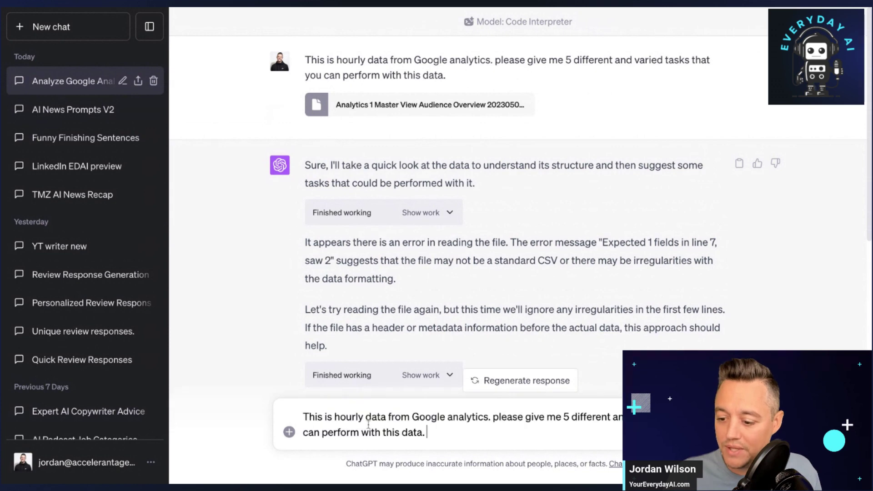
pyautogui.doubleClick(344, 417)
pyautogui.write('page')
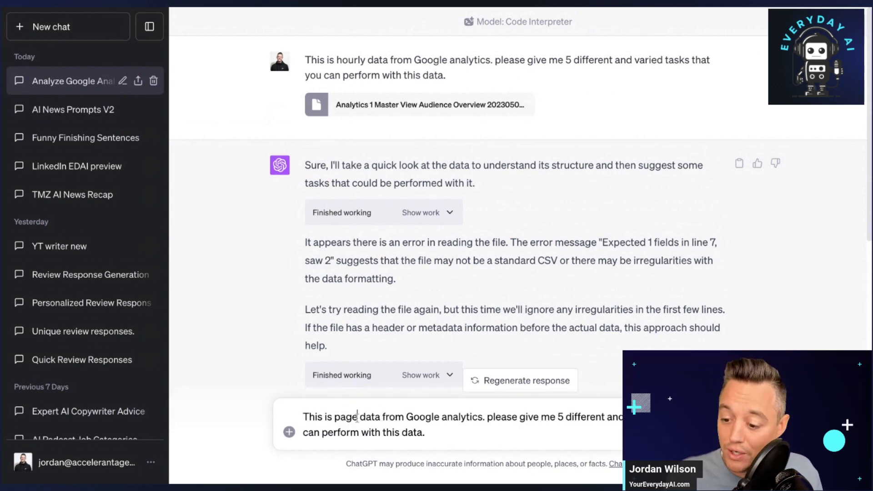
pyautogui.write('view')
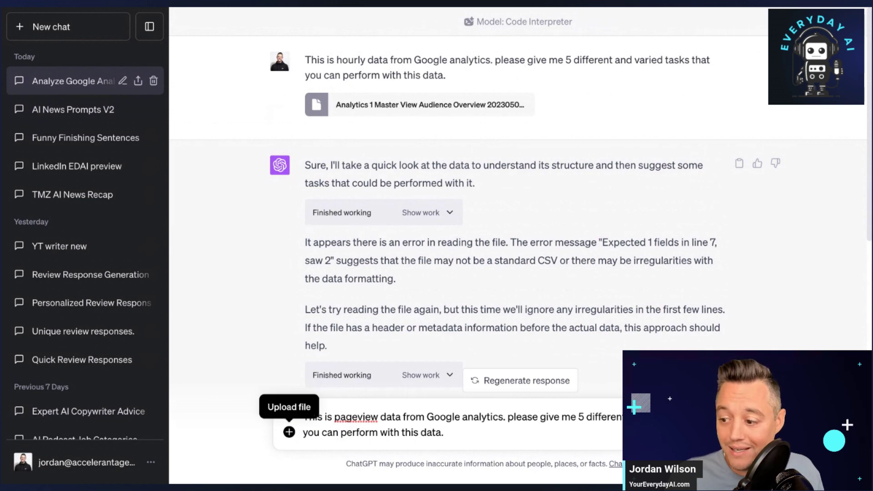
pyautogui.click(288, 432)
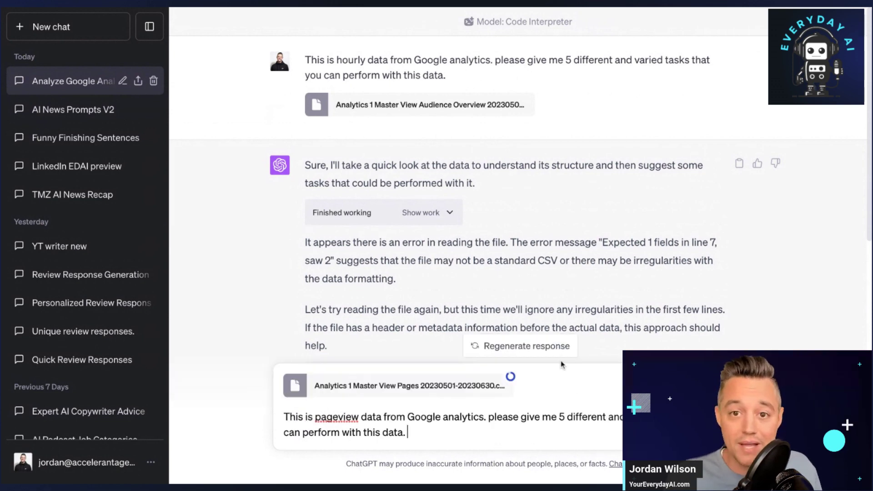
pyautogui.press('Return')
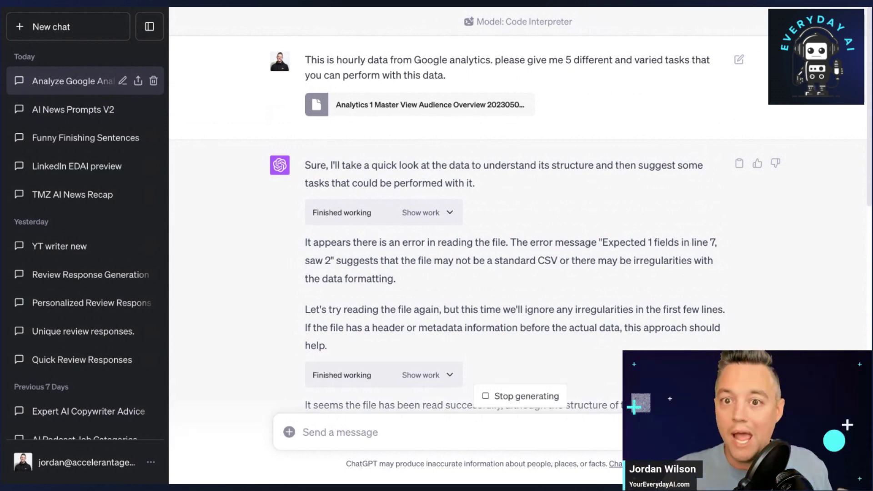
# Examine the response to the pageview prompt, showing the Python work and result table of its second file-reading attempt
pyautogui.scroll(-8, 341, 134)
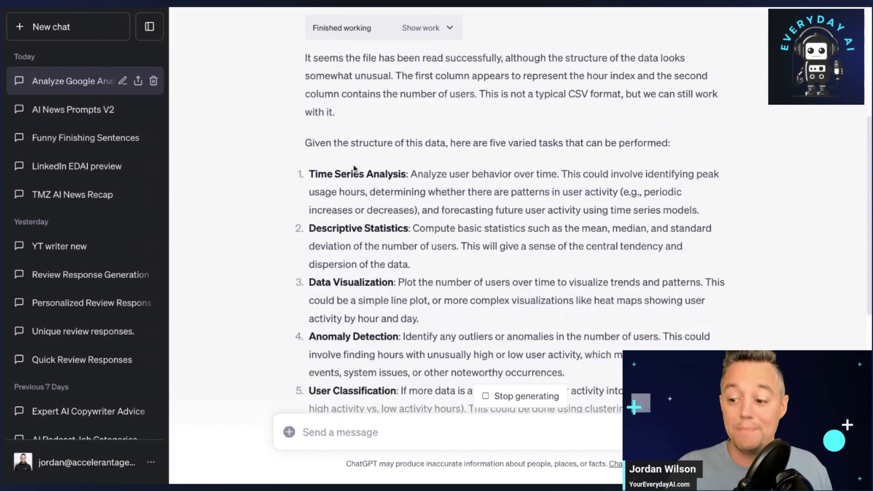
pyautogui.scroll(-7, 355, 168)
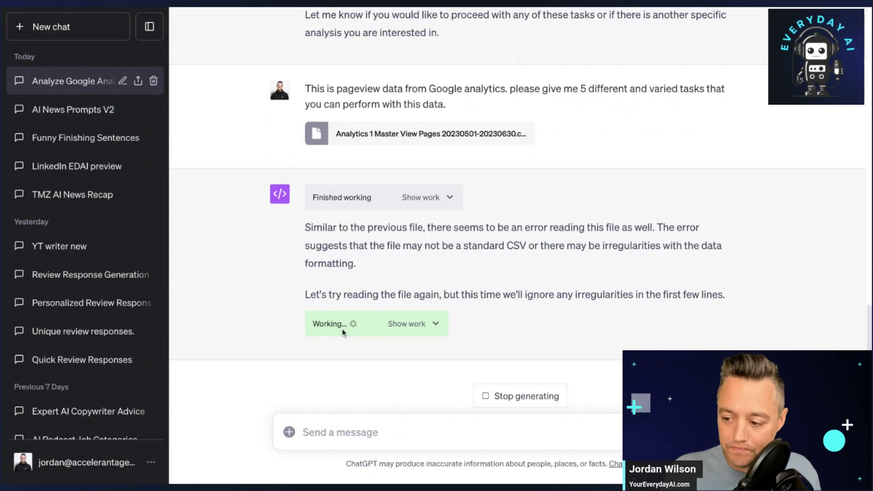
pyautogui.click(433, 324)
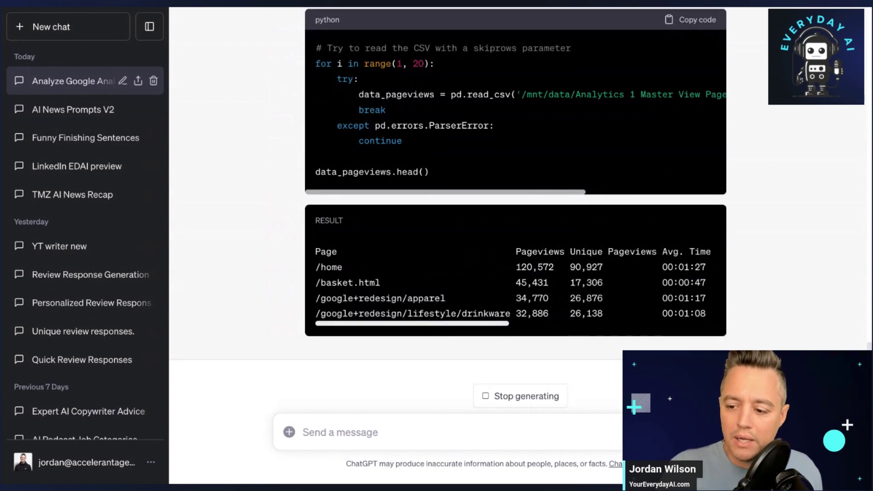
pyautogui.scroll(1, 432, 325)
pyautogui.scroll(5, 424, 280)
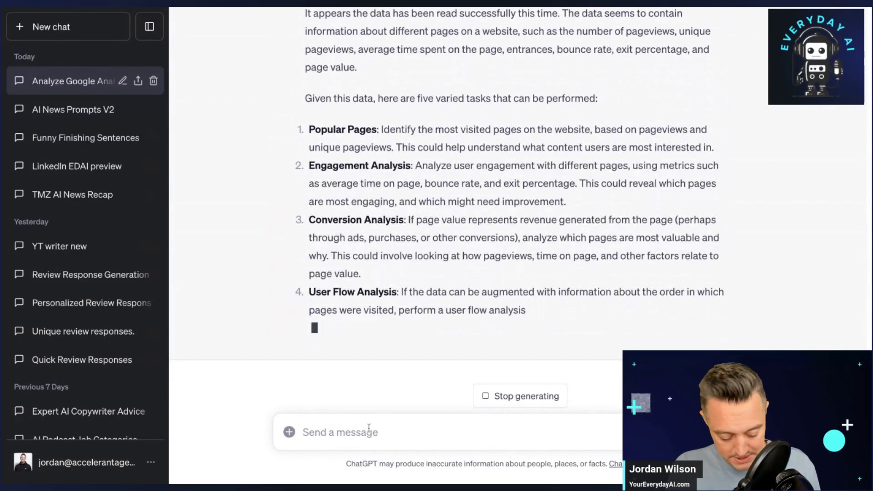
# Send the prompt "please visualize the data for popular pages"
pyautogui.click(369, 429)
pyautogui.write('please')
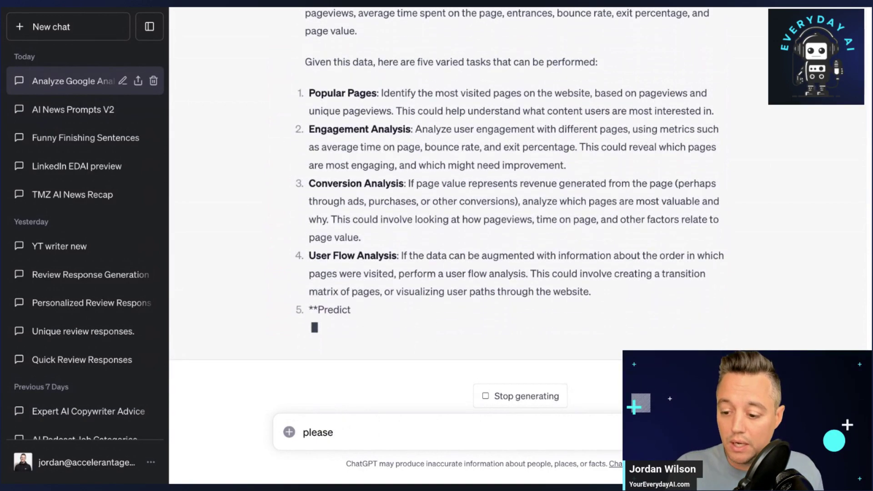
pyautogui.write(' visualize ')
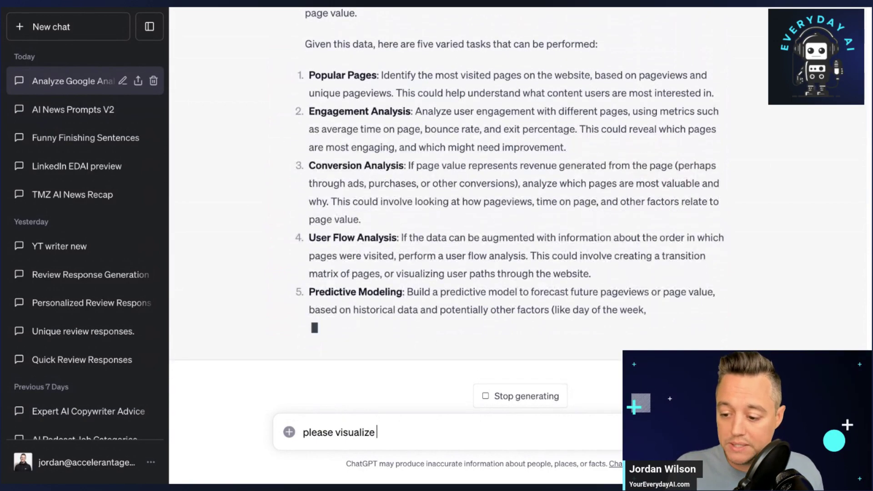
pyautogui.write('the data')
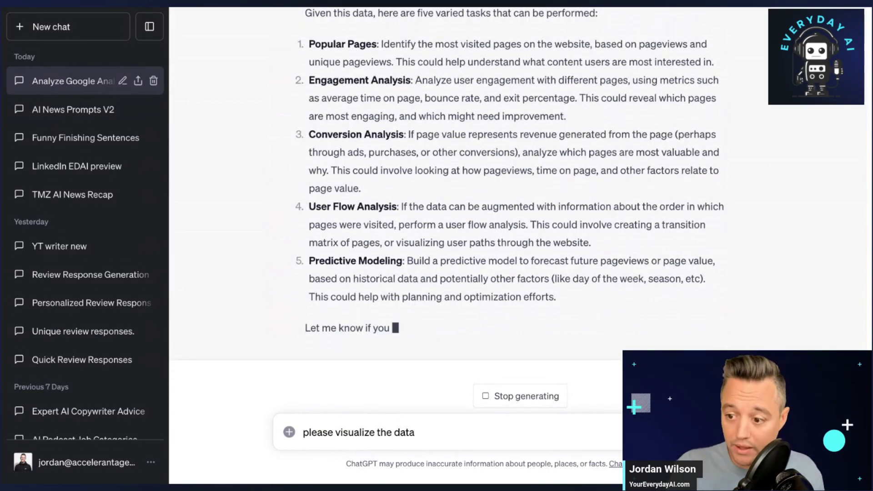
pyautogui.write(' fo')
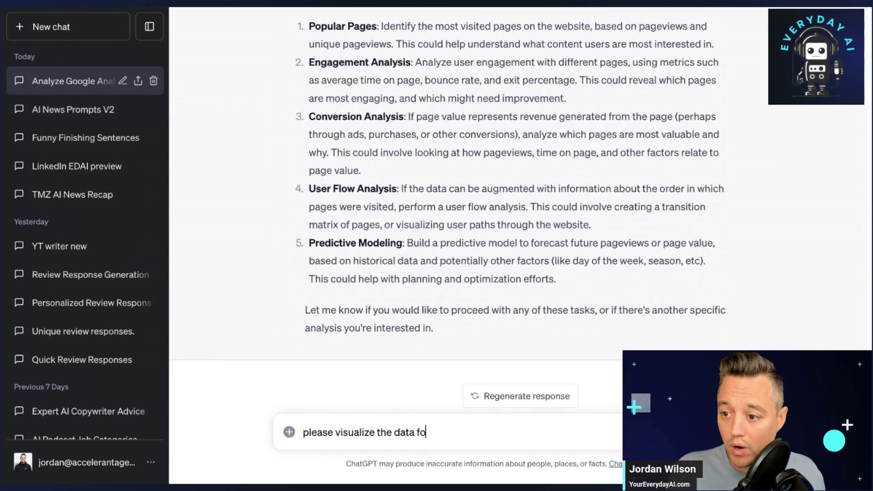
pyautogui.write('r pou')
pyautogui.press('BackSpace')
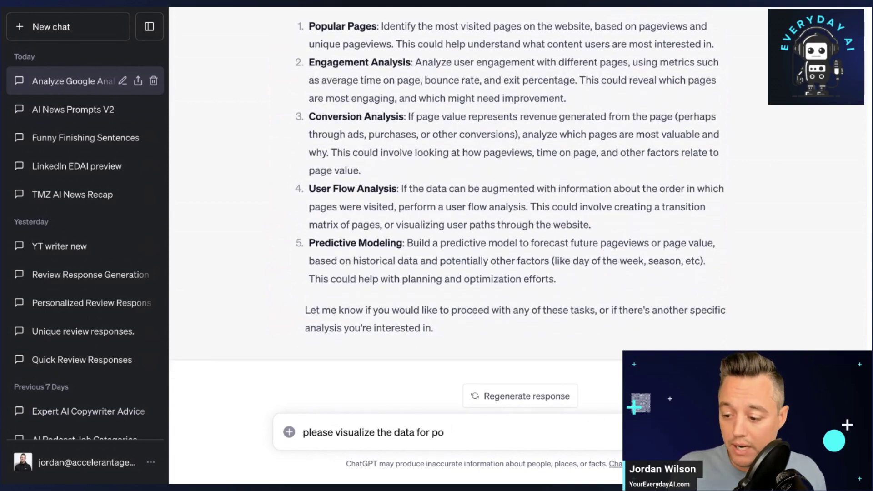
pyautogui.write('pular pag')
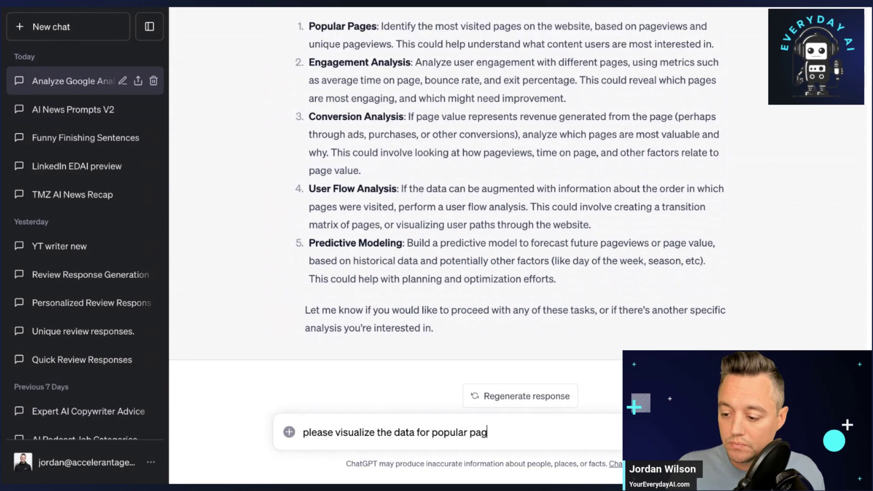
pyautogui.write('es')
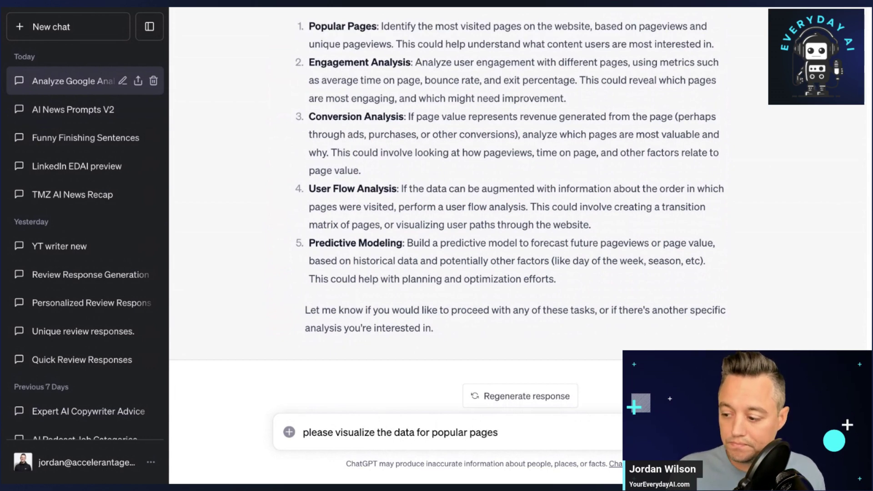
pyautogui.press('Return')
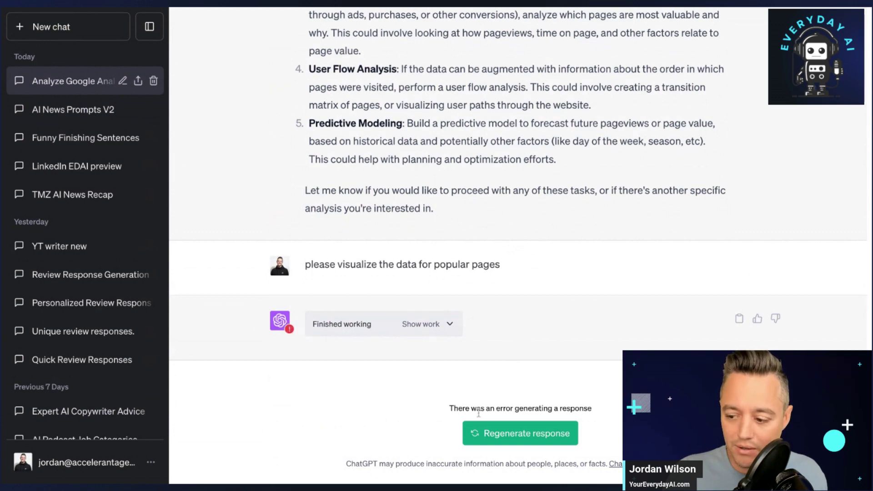
# Regenerate the failed visualization response and show the work for its column-name check
pyautogui.click(496, 430)
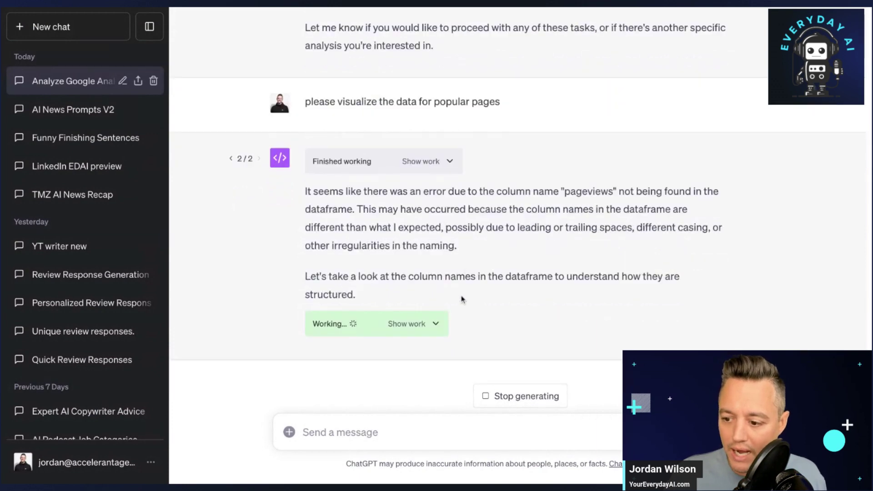
pyautogui.click(438, 326)
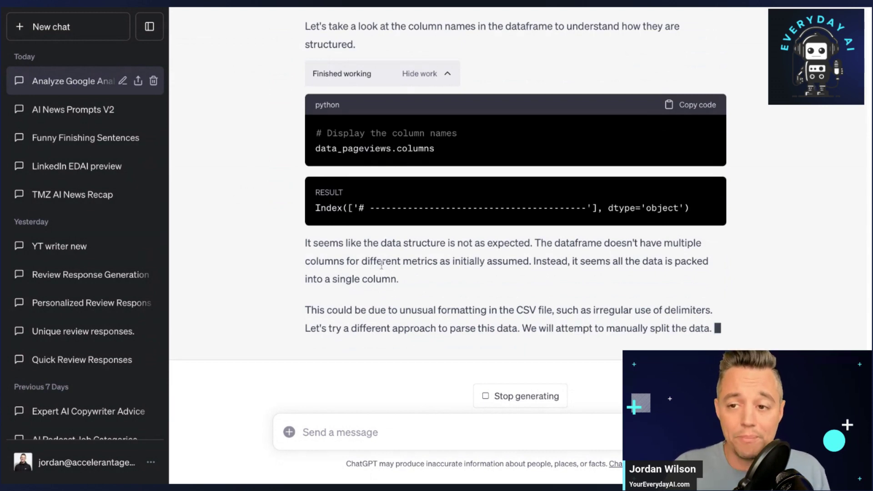
# Review the earlier answers in the chat, highlighting the five tasks suggested for the hourly data and rechecking the pageview result table
pyautogui.scroll(7, 382, 265)
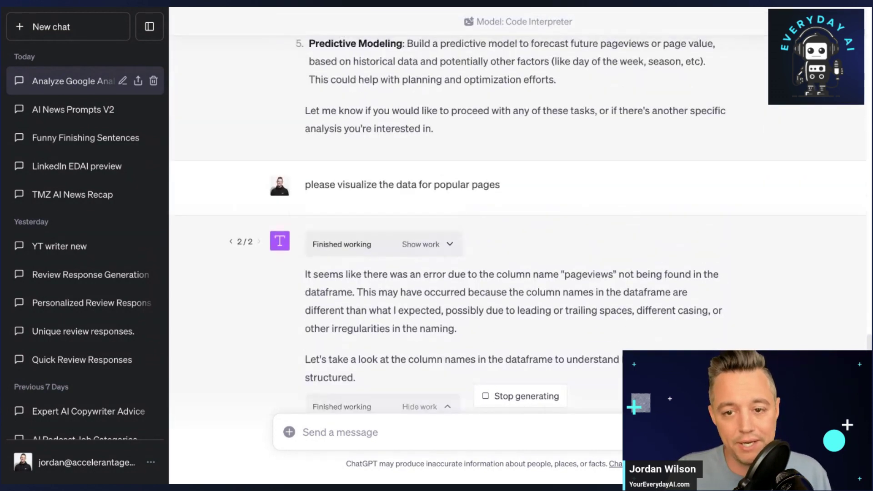
pyautogui.scroll(8, 382, 264)
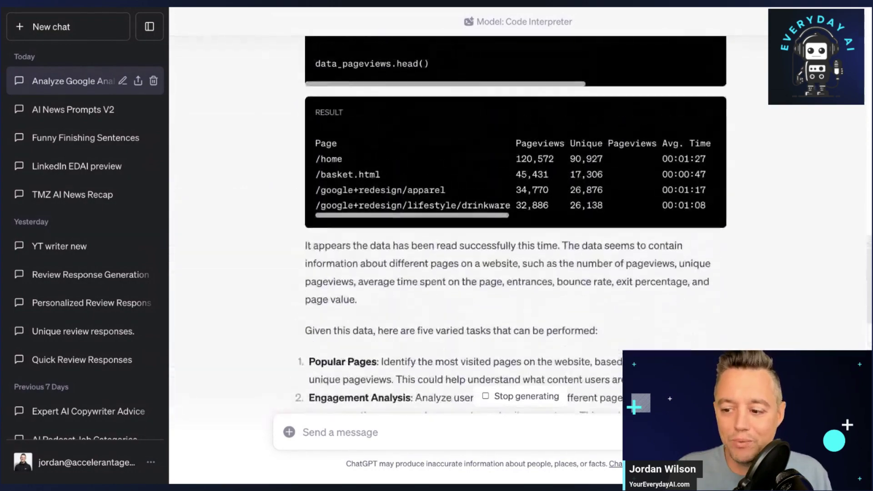
pyautogui.scroll(12, 381, 265)
pyautogui.scroll(-2, 382, 264)
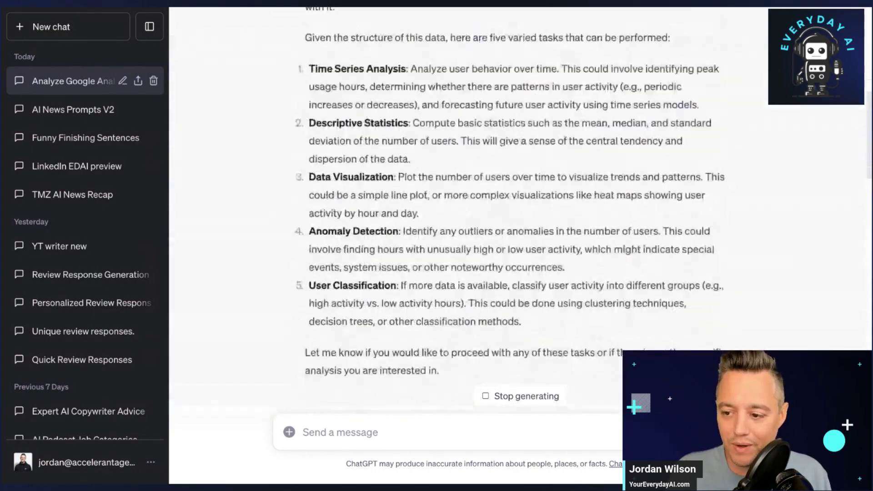
pyautogui.moveTo(562, 304); pyautogui.dragTo(319, 38)
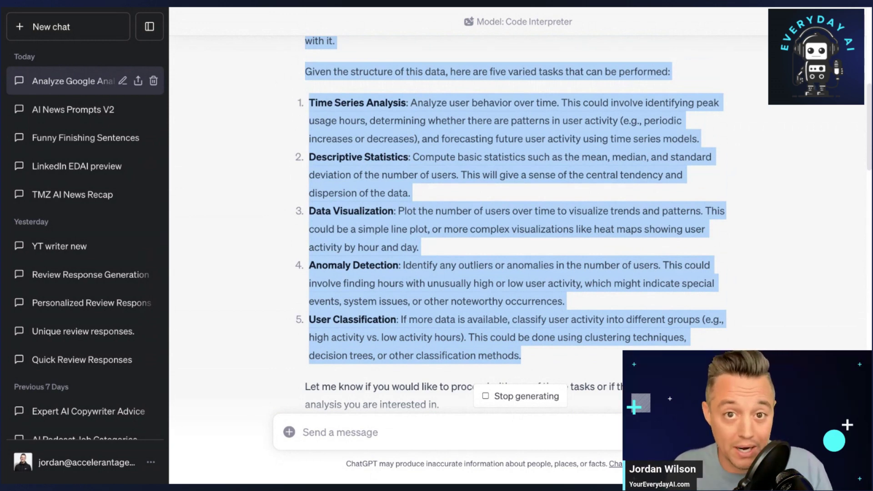
pyautogui.scroll(-8, 458, 193)
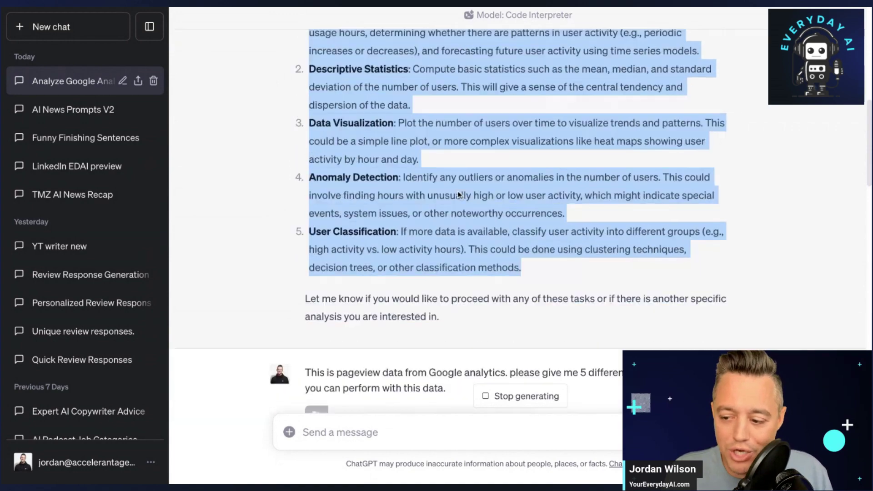
pyautogui.scroll(-20, 459, 197)
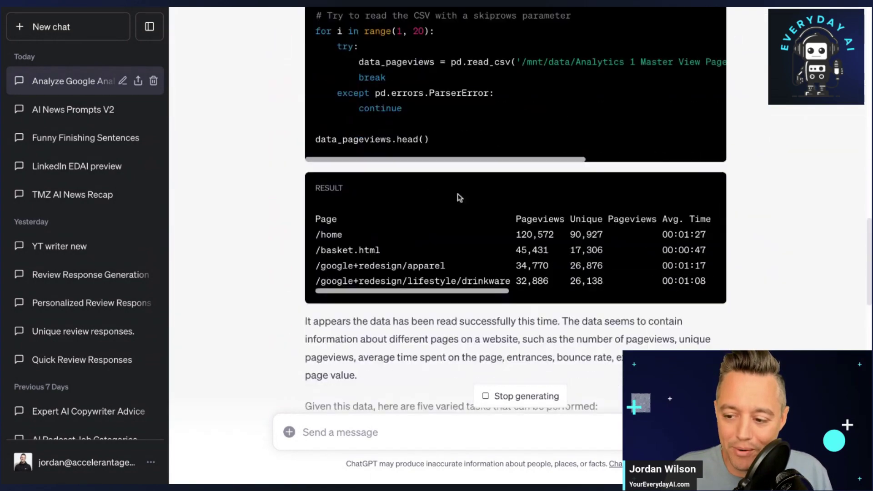